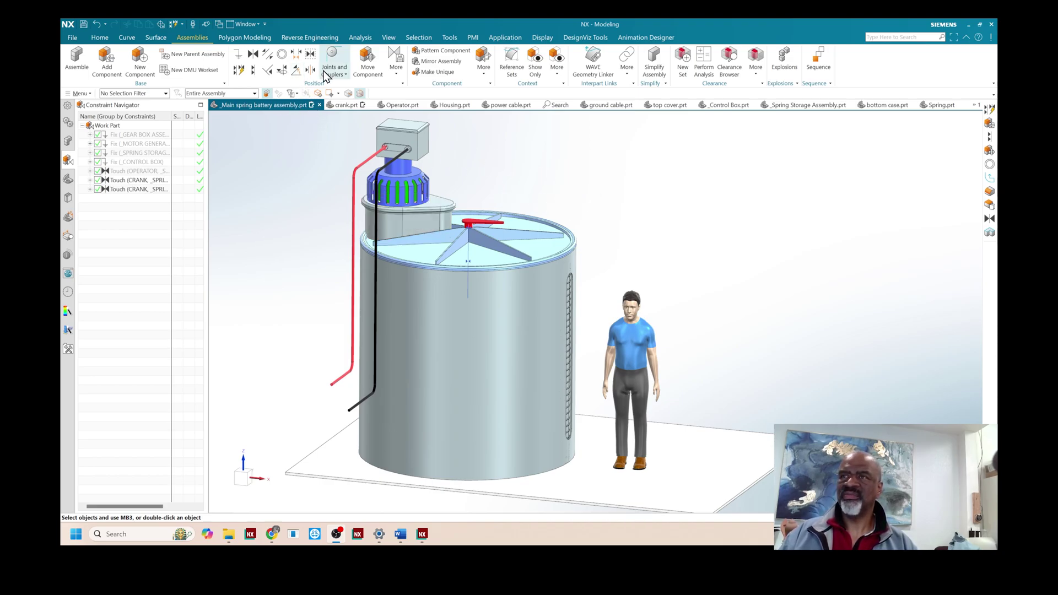
# Step: Launch Move Component for the spring battery assembly
pyautogui.click(368, 60)
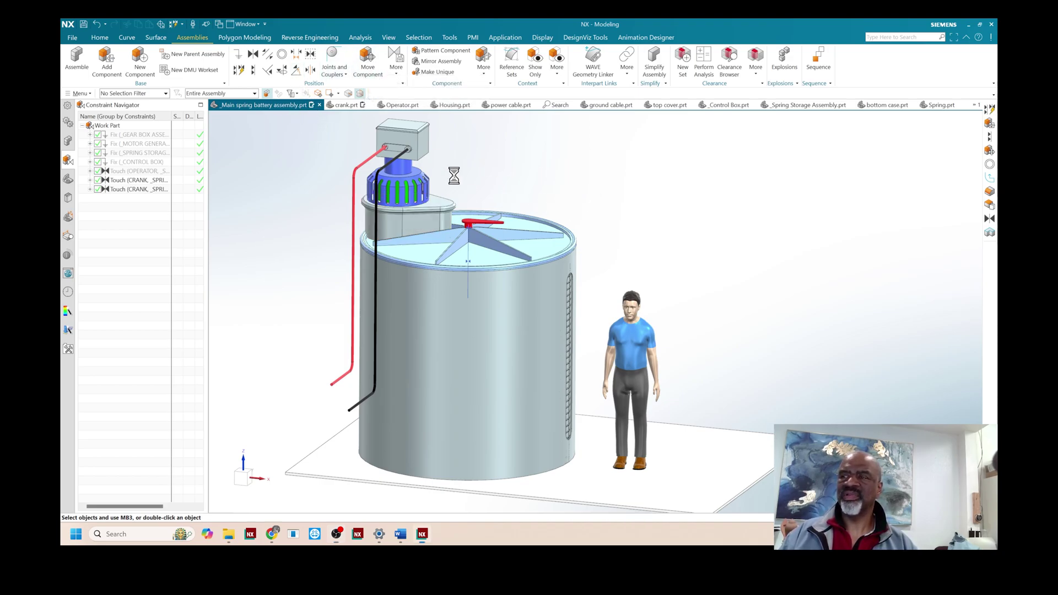
# Step: Rotate only the red crank about ZC to a new spot on the lid, then cancel a trial Angle constraint
pyautogui.click(501, 219)
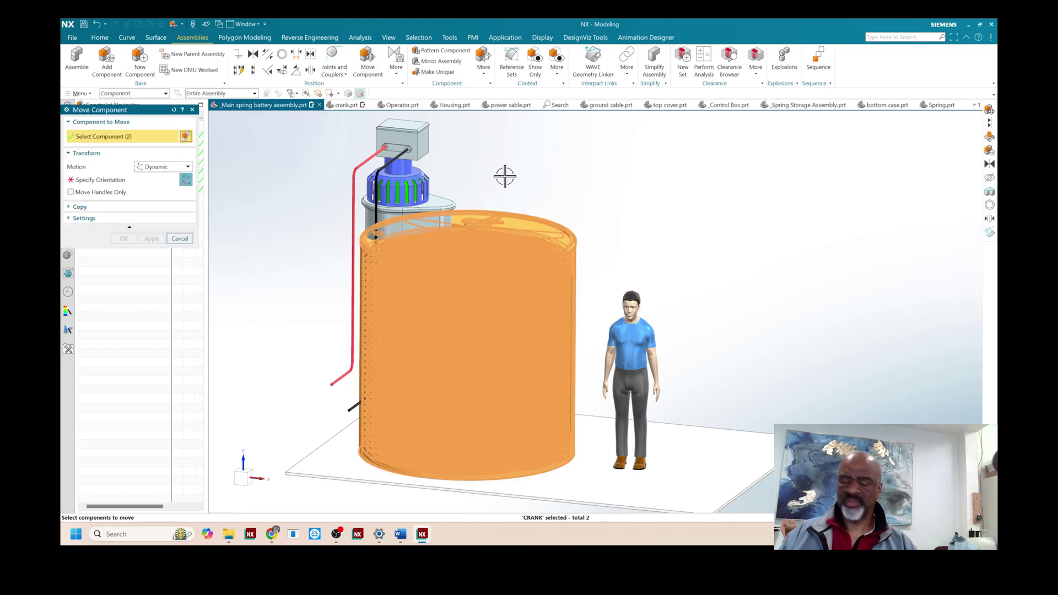
pyautogui.keyDown('shift'); pyautogui.click(533, 305); pyautogui.keyUp('shift')
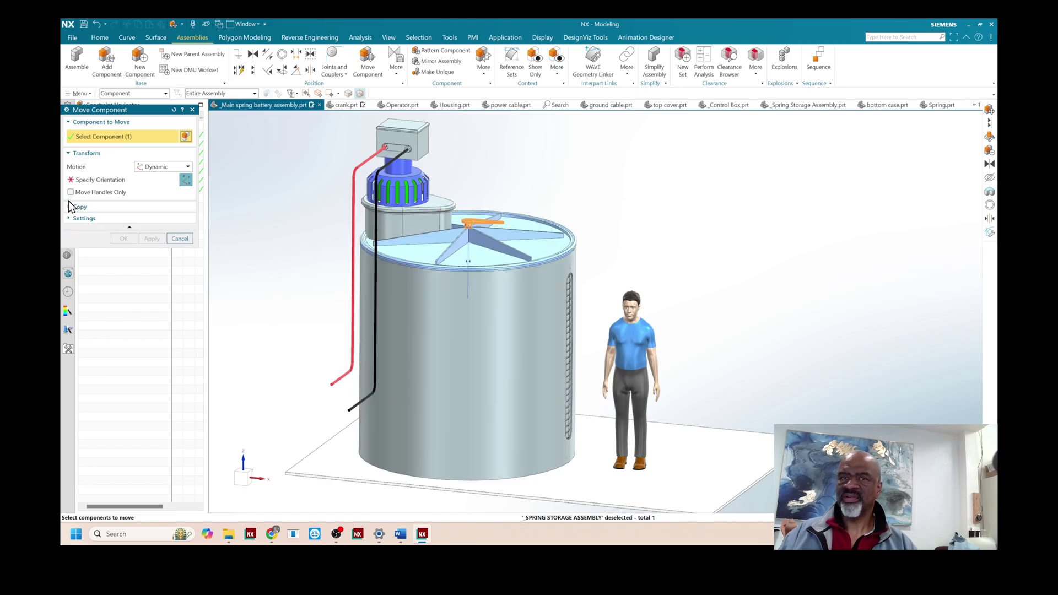
pyautogui.click(91, 180)
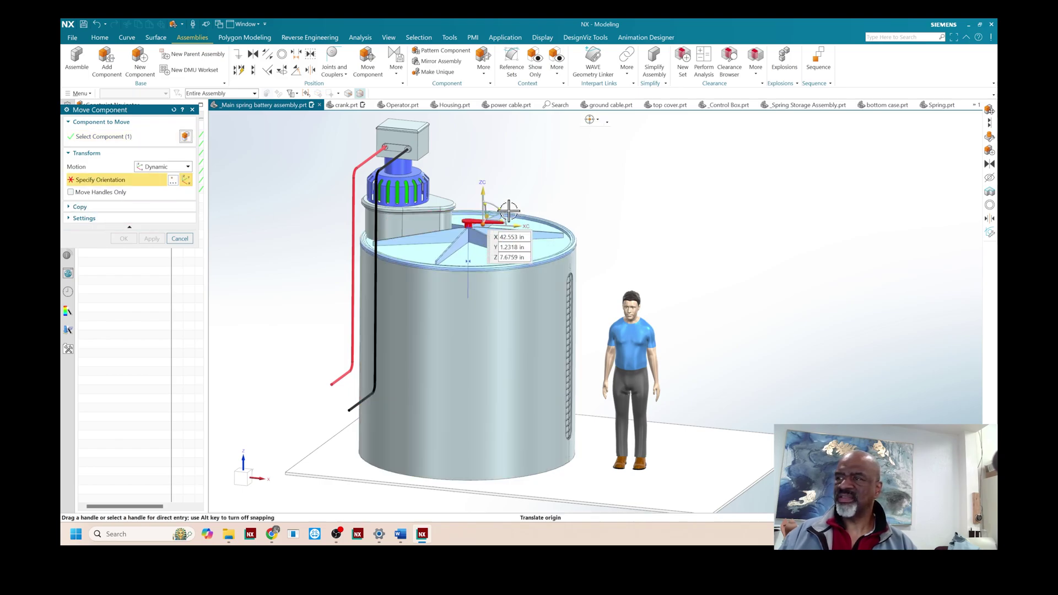
pyautogui.moveTo(508, 215); pyautogui.dragTo(526, 248)
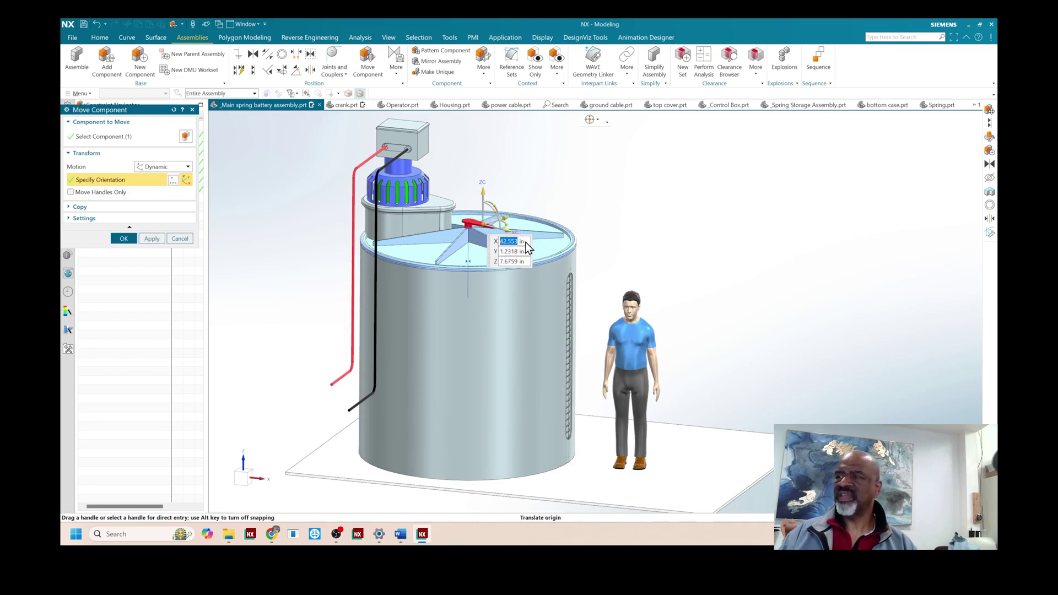
pyautogui.click(122, 238)
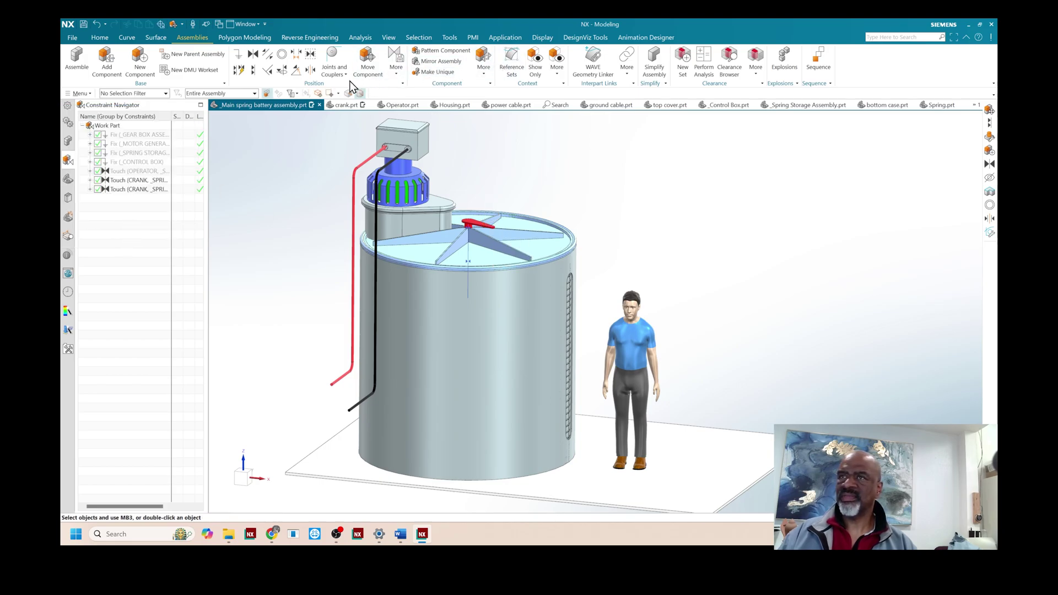
pyautogui.click(297, 71)
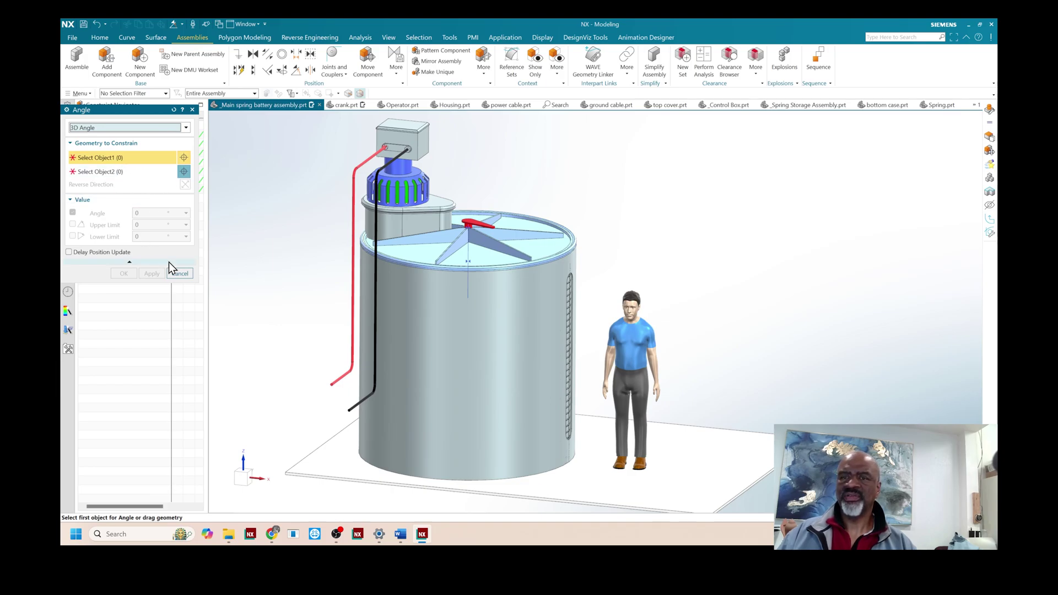
pyautogui.click(178, 274)
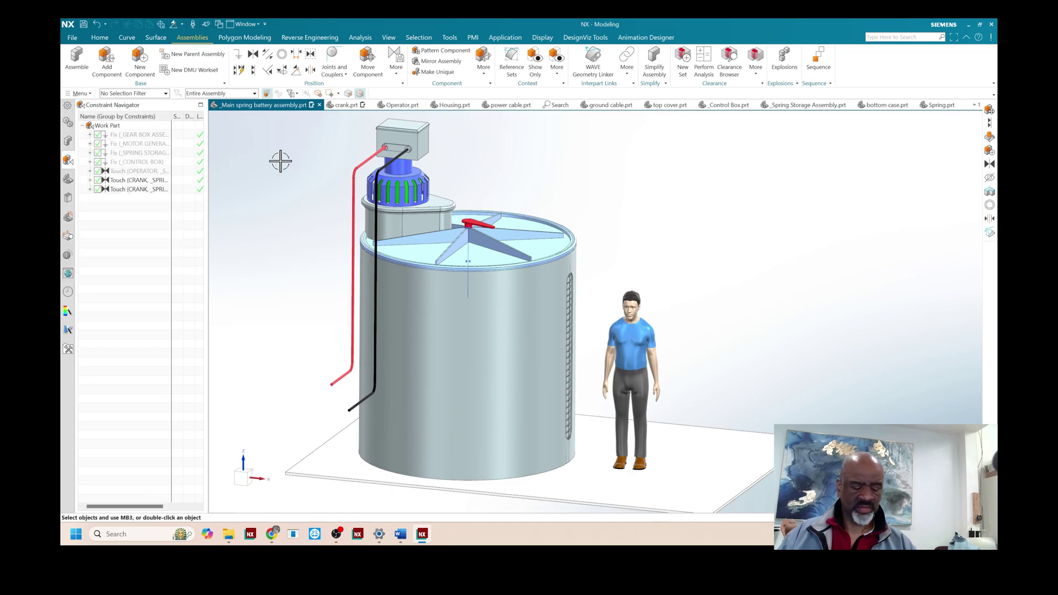
# Step: Add expression a with formula 20 and Angle dimensionality in degrees via Ctrl+E
pyautogui.hotkey('ctrl', 'e')
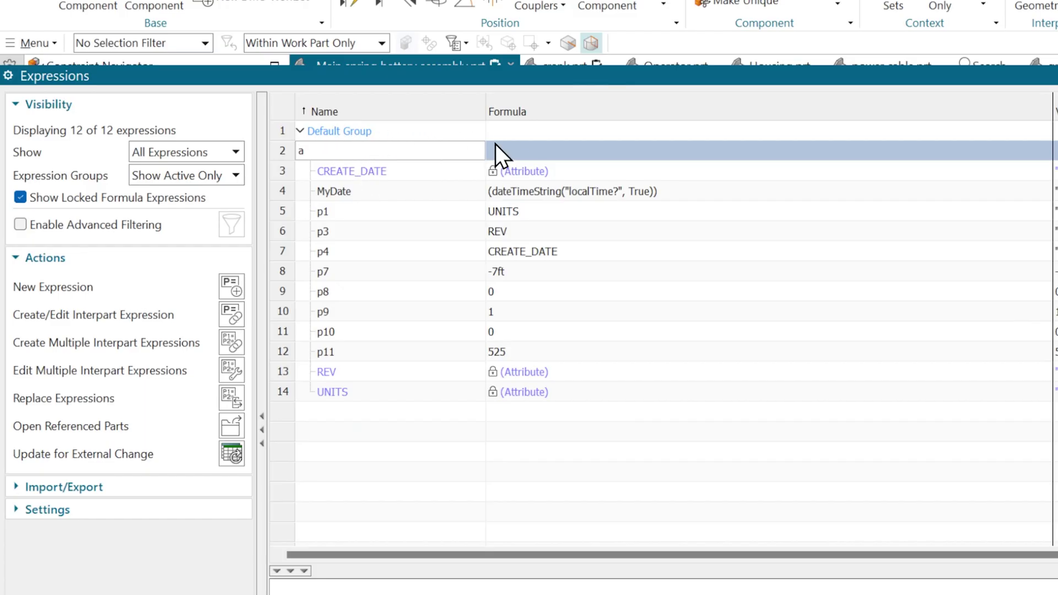
pyautogui.write('a')
pyautogui.click(525, 151)
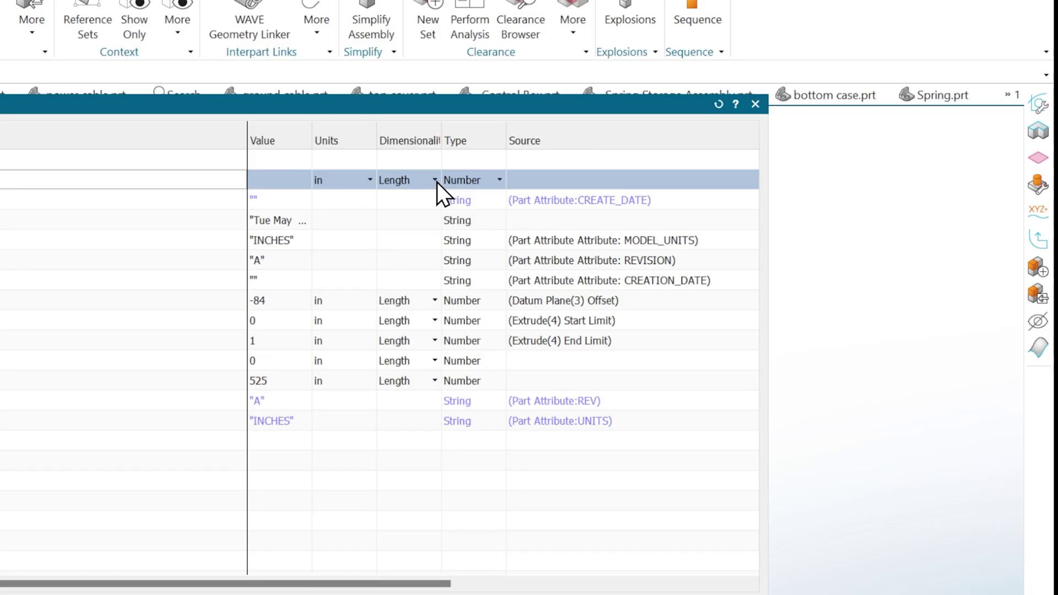
pyautogui.click(687, 148)
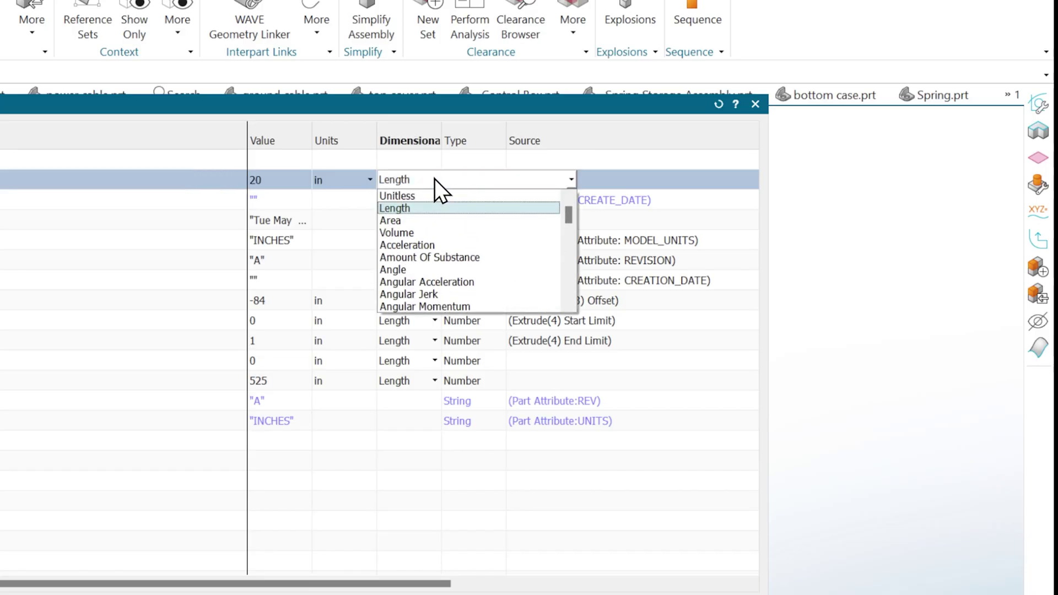
pyautogui.click(408, 270)
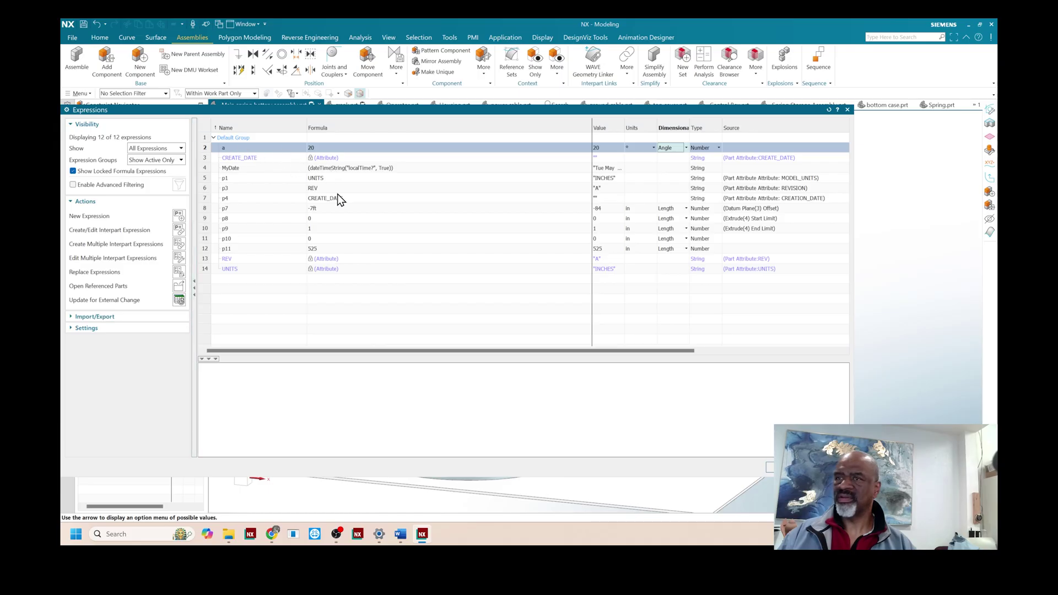
pyautogui.press('Return')
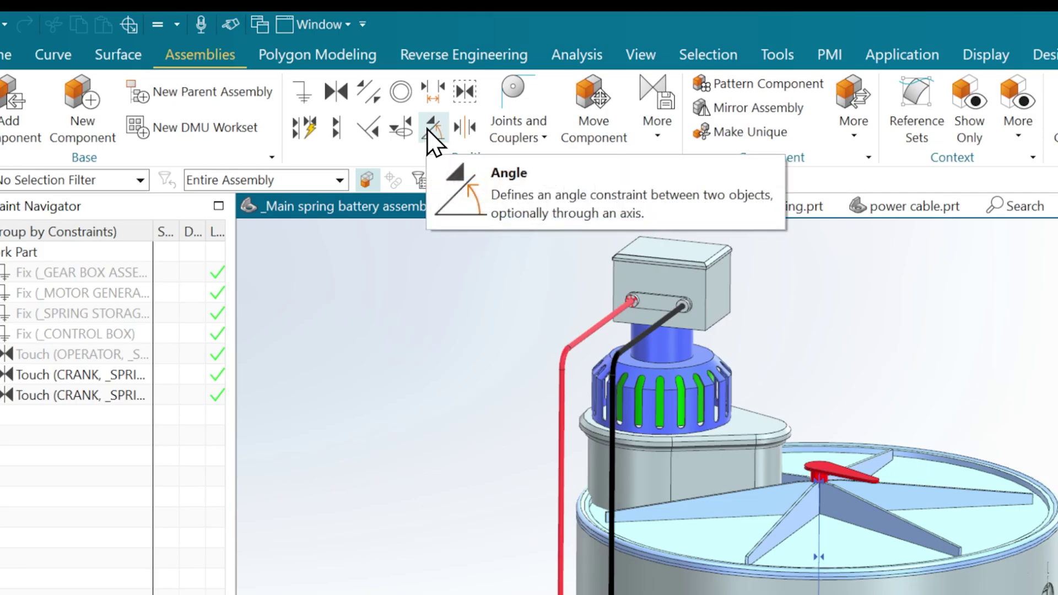
# Step: Define an Angle constraint from the crank face to the top-cover face, angle a, direction reversed
pyautogui.click(296, 70)
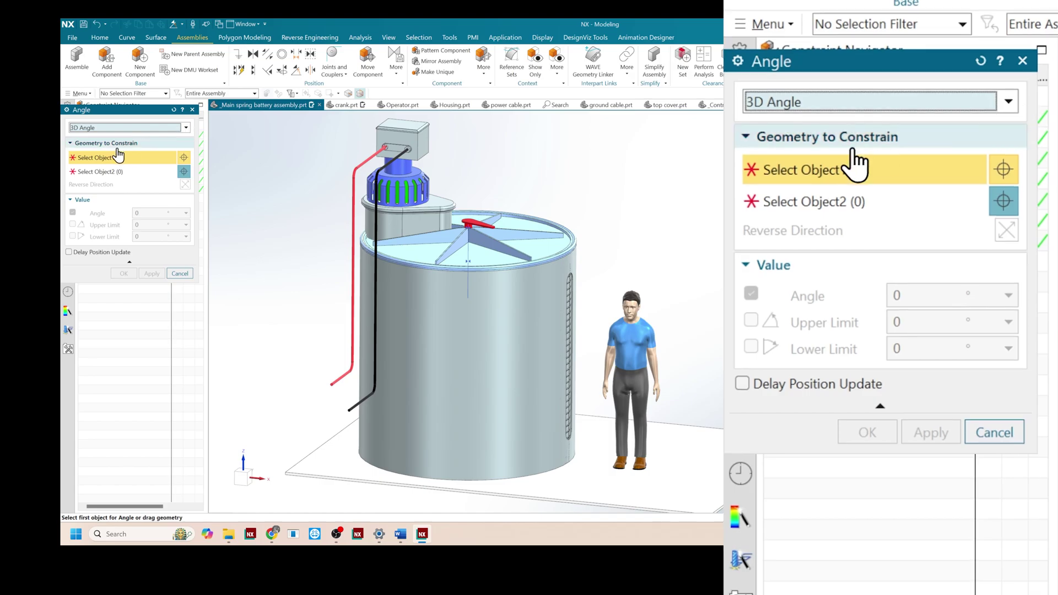
pyautogui.scroll(5, 490, 246)
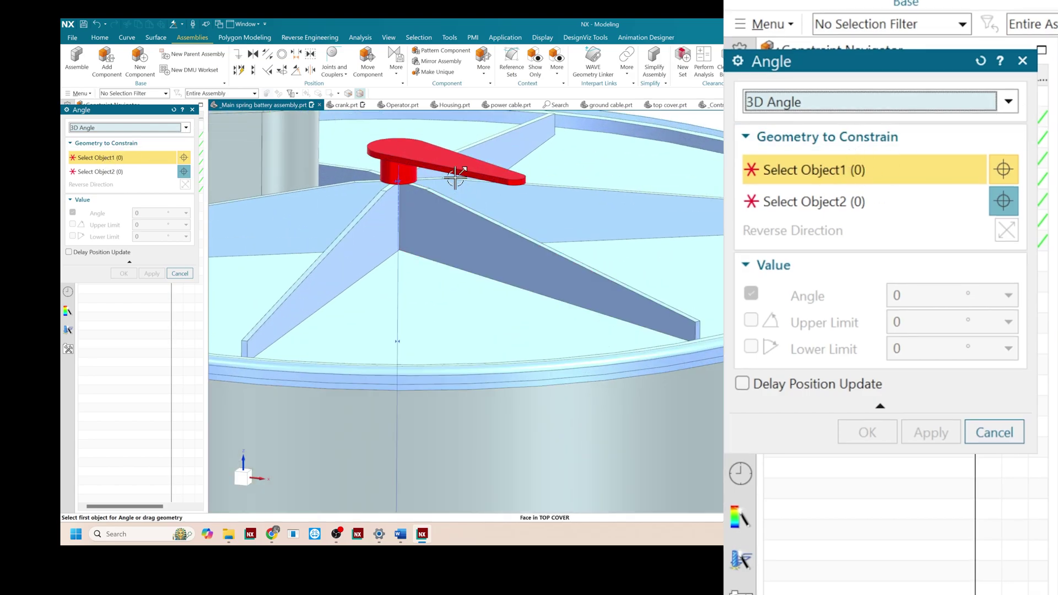
pyautogui.click(452, 171)
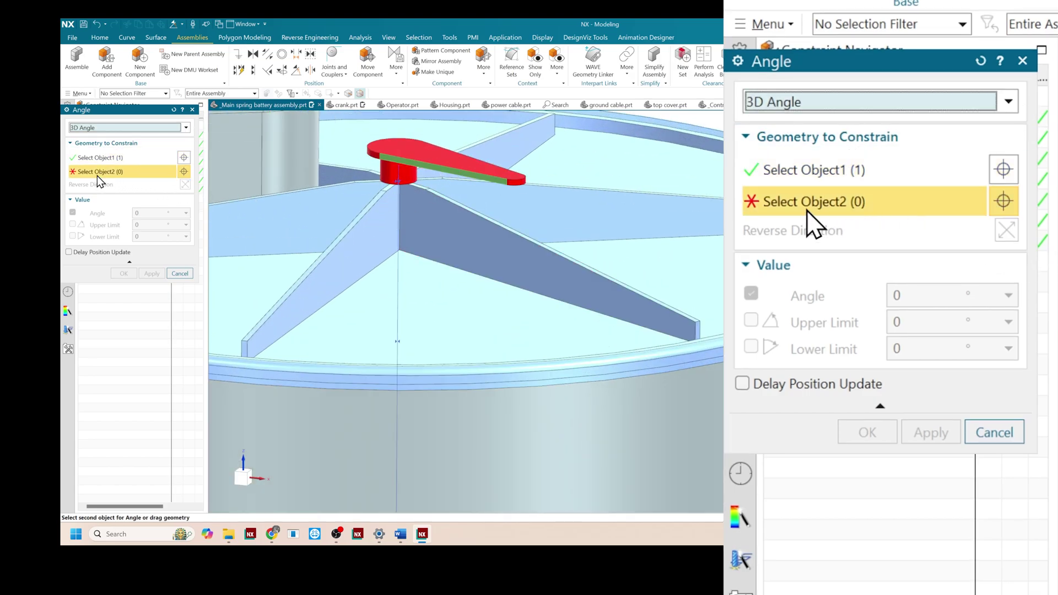
pyautogui.click(547, 211)
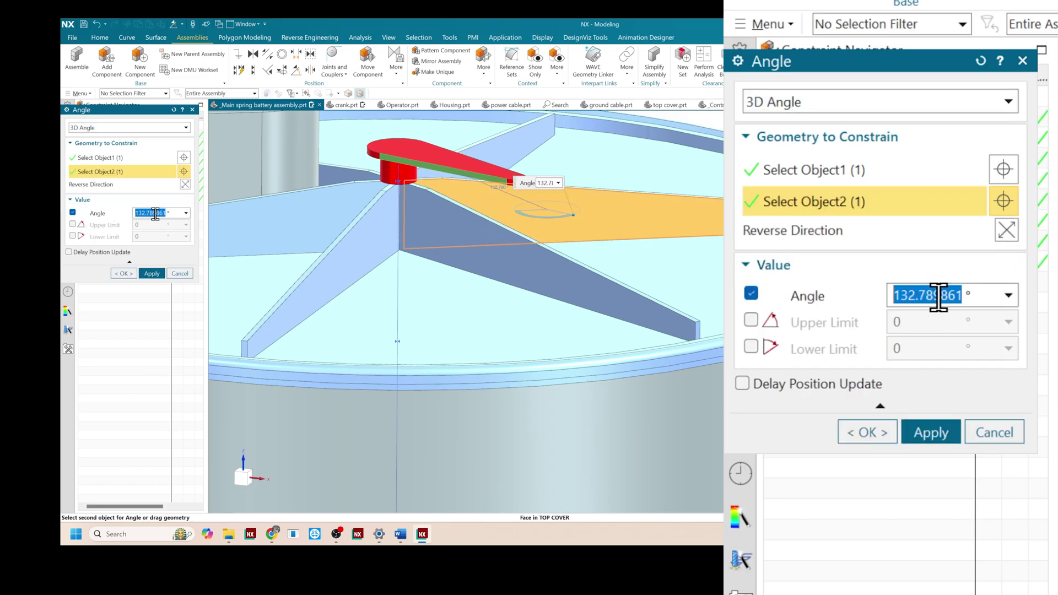
pyautogui.write('a')
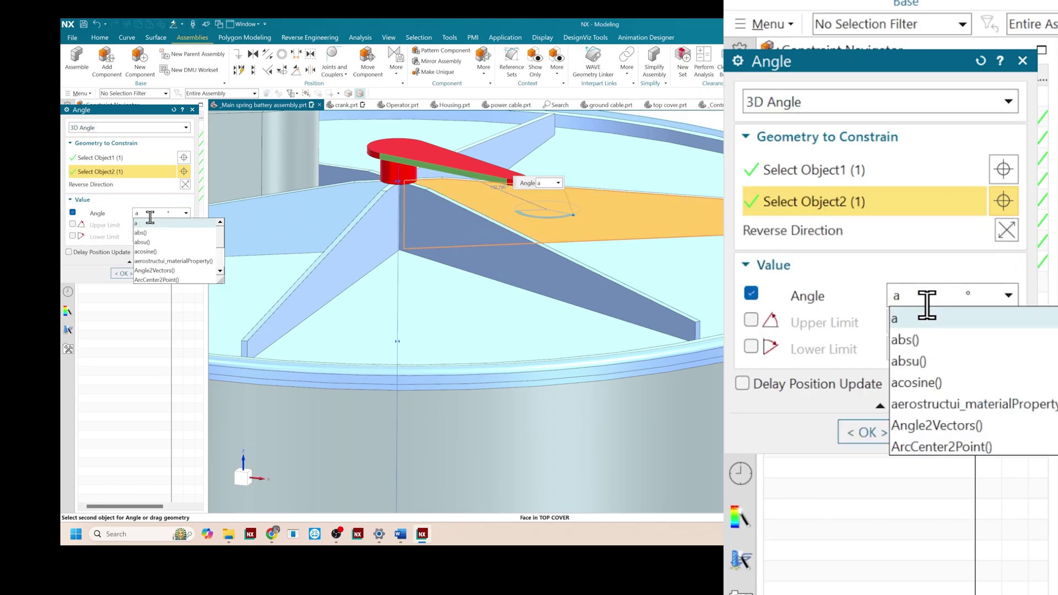
pyautogui.click(150, 216)
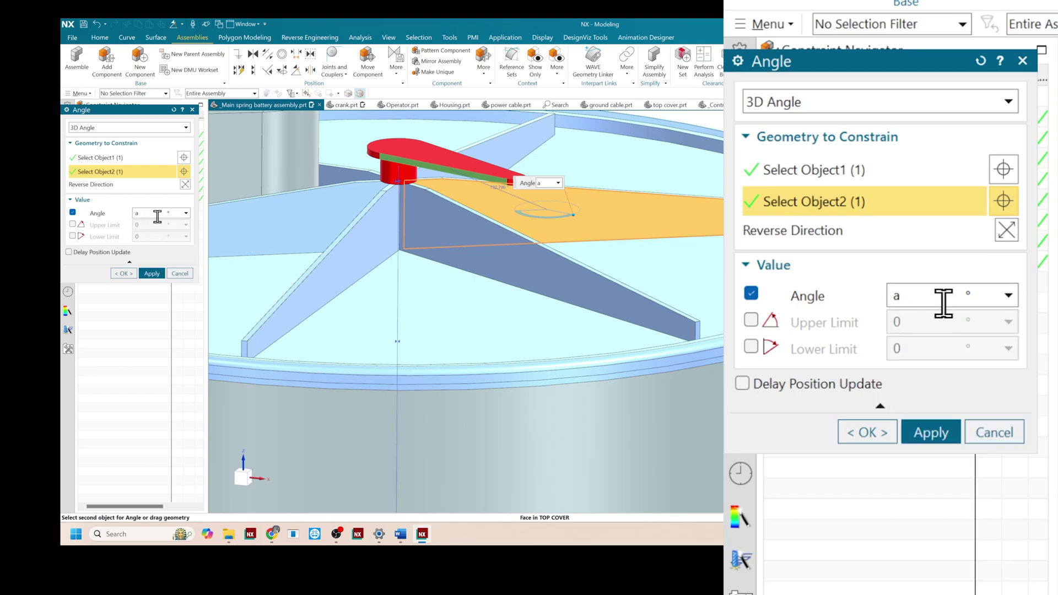
pyautogui.click(186, 185)
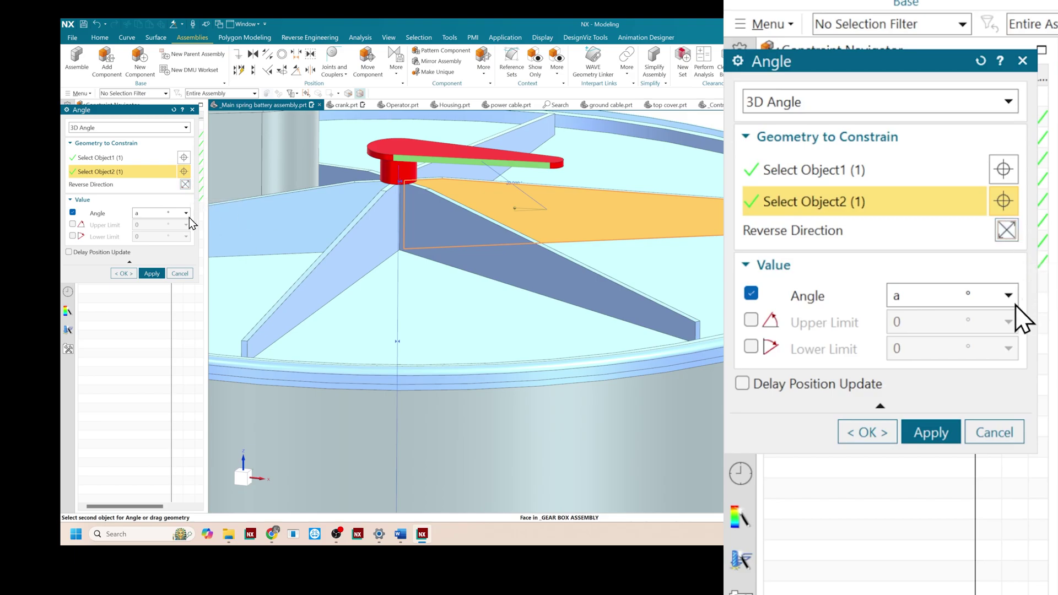
# Step: Turn on the angle limits with lower limit 10° and upper limit 120°
pyautogui.scroll(-2, 549, 219)
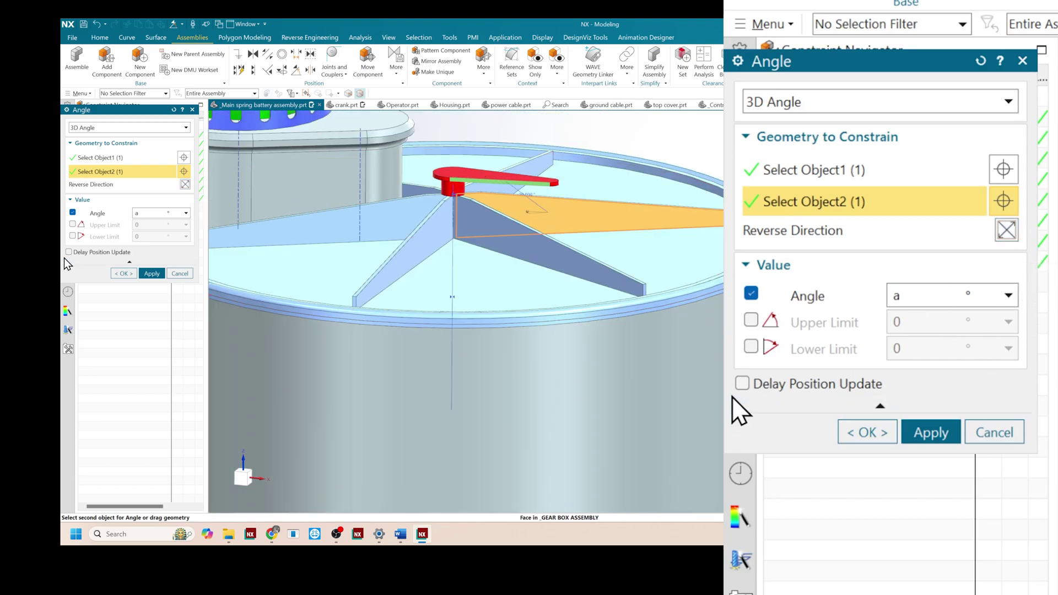
pyautogui.click(72, 224)
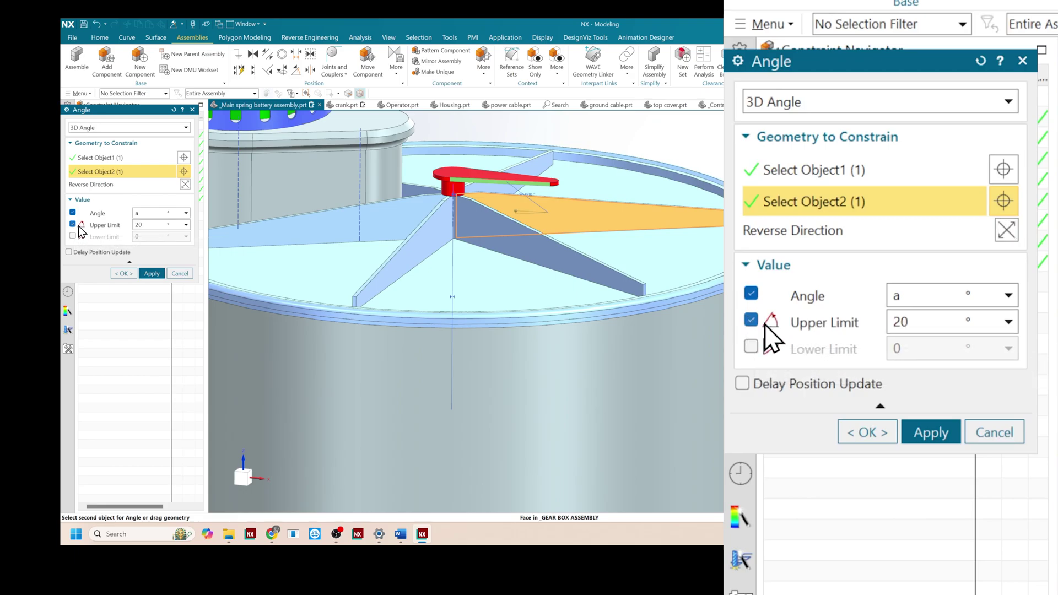
pyautogui.doubleClick(157, 224)
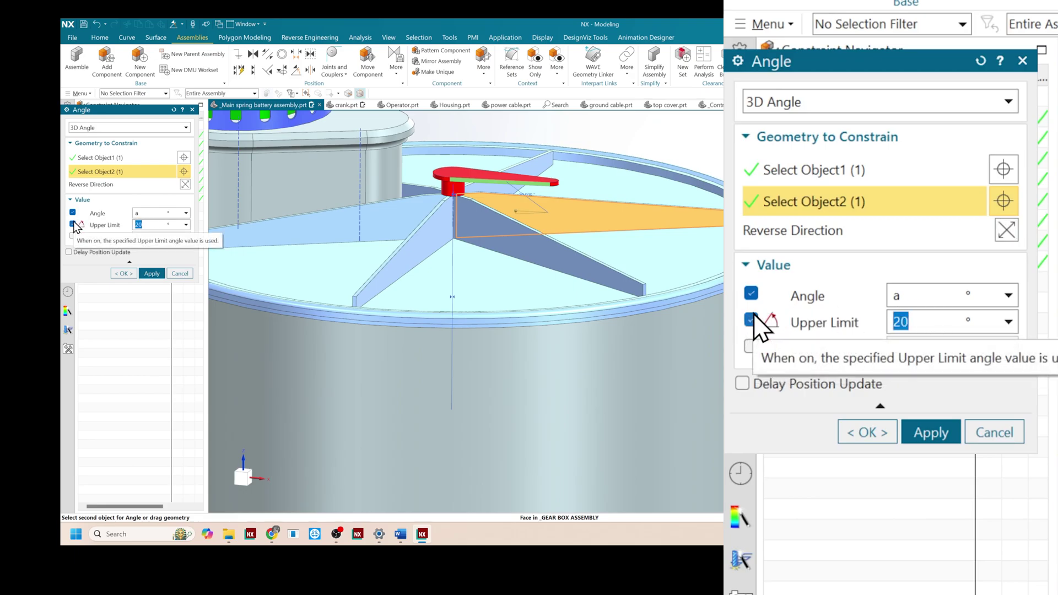
pyautogui.write('10')
pyautogui.click(72, 236)
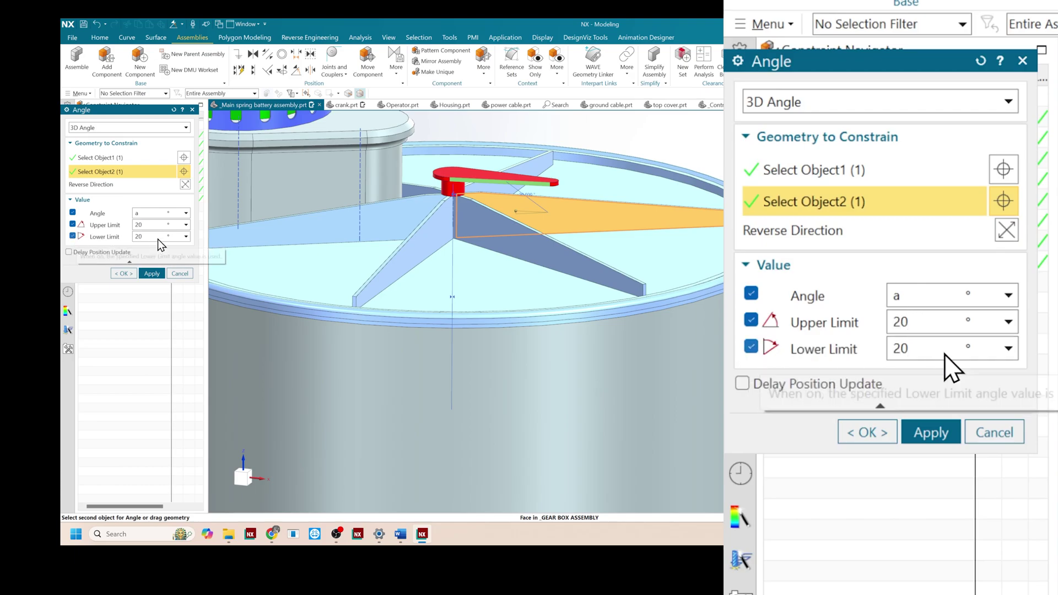
pyautogui.moveTo(158, 237); pyautogui.dragTo(119, 237)
pyautogui.write('120')
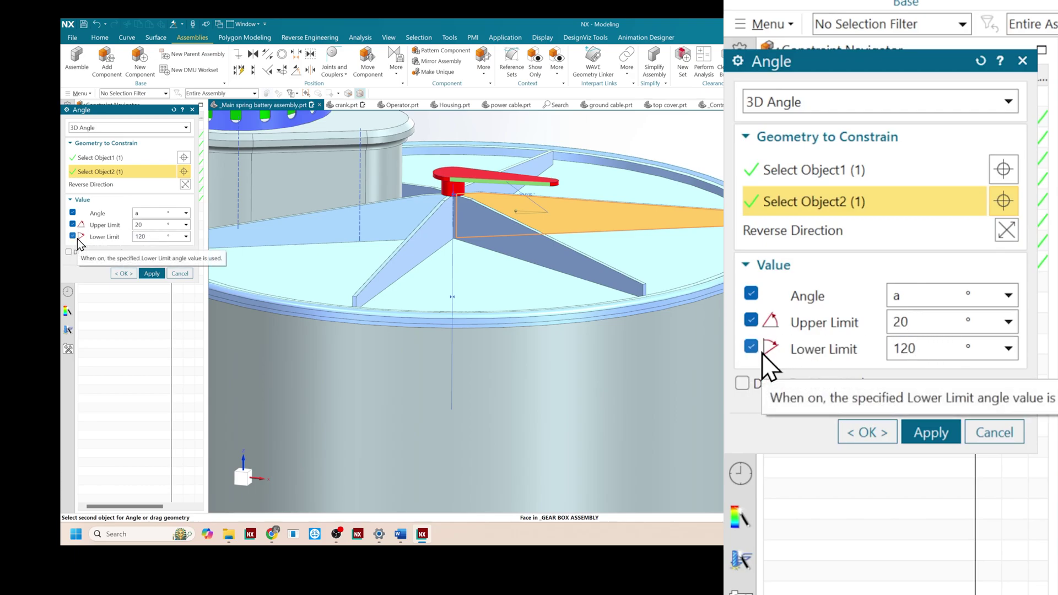
pyautogui.hotkey('ctrl', 'z')
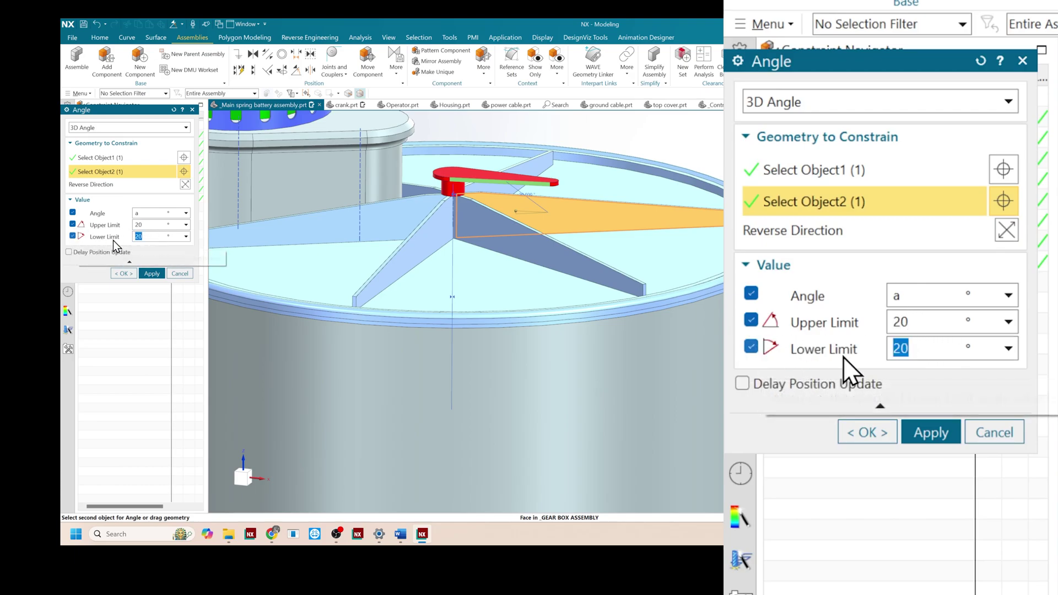
pyautogui.write('10')
pyautogui.doubleClick(151, 224)
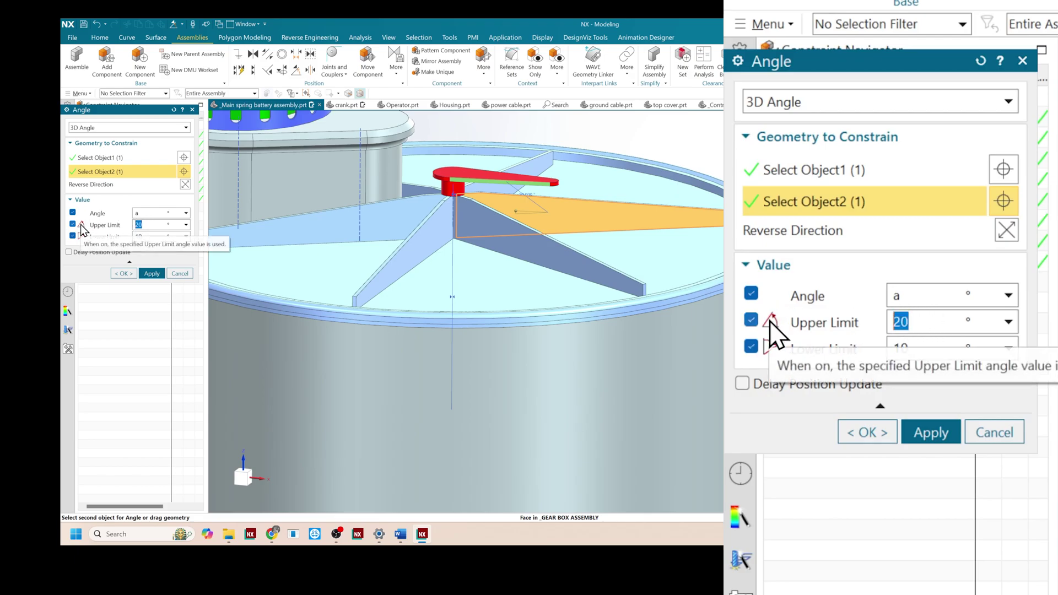
pyautogui.write('120')
pyautogui.press('Return')
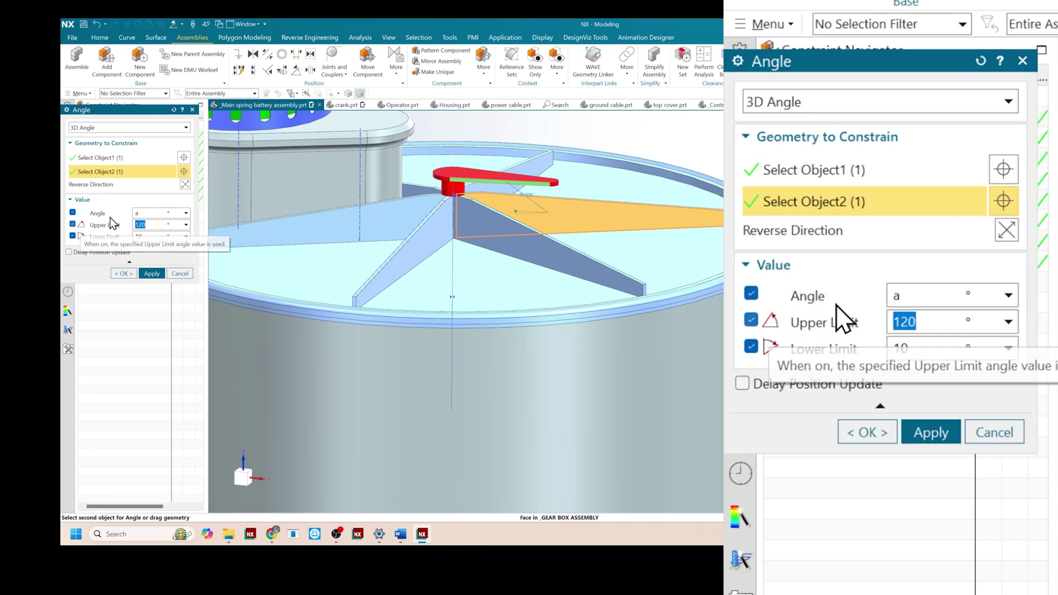
# Step: Accept the limited Angle constraint and verify its entry in the Constraint Navigator
pyautogui.click(123, 274)
pyautogui.scroll(-3, 547, 178)
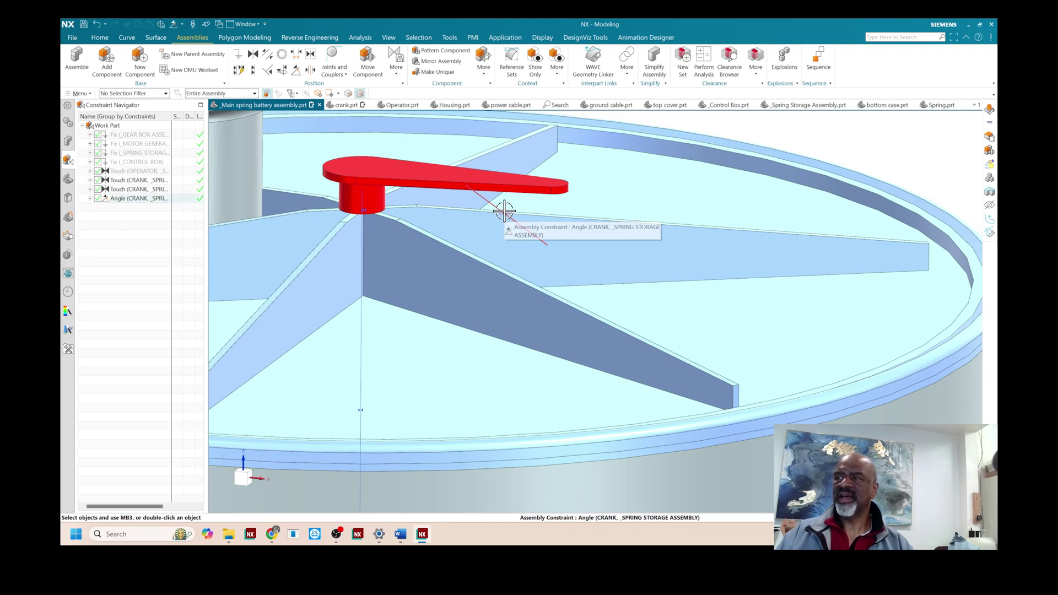
pyautogui.scroll(3, 501, 216)
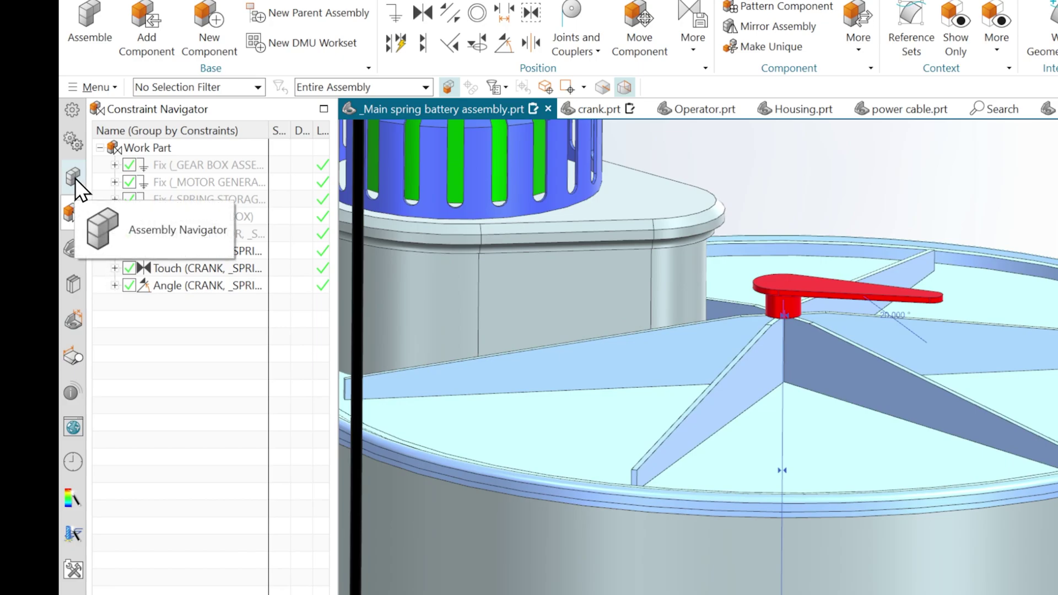
# Step: Set expression a to 15, then 5, then 119 from the Part Navigator's user expressions
pyautogui.click(72, 248)
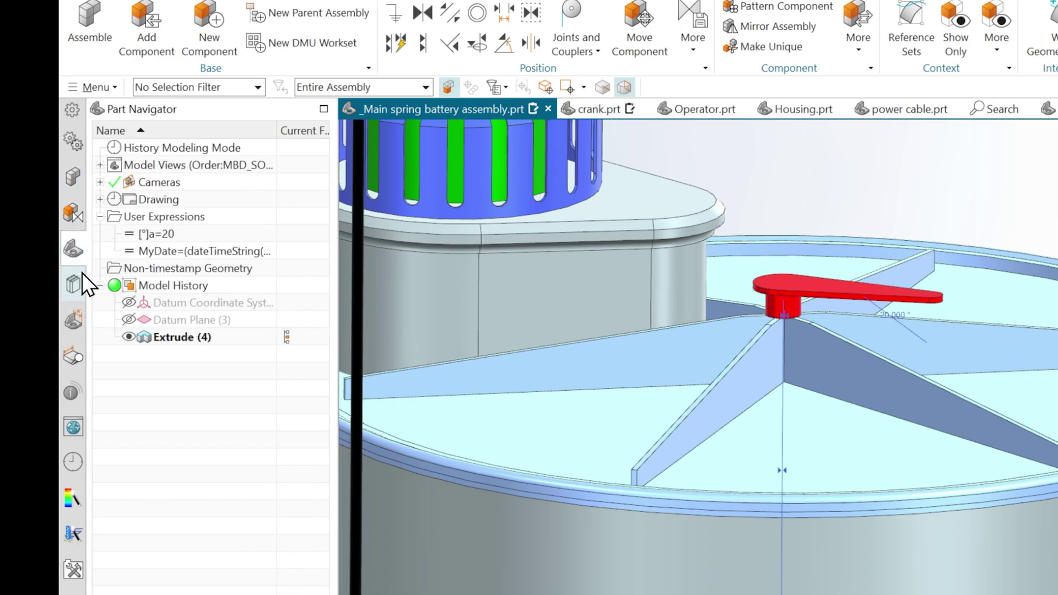
pyautogui.doubleClick(175, 234)
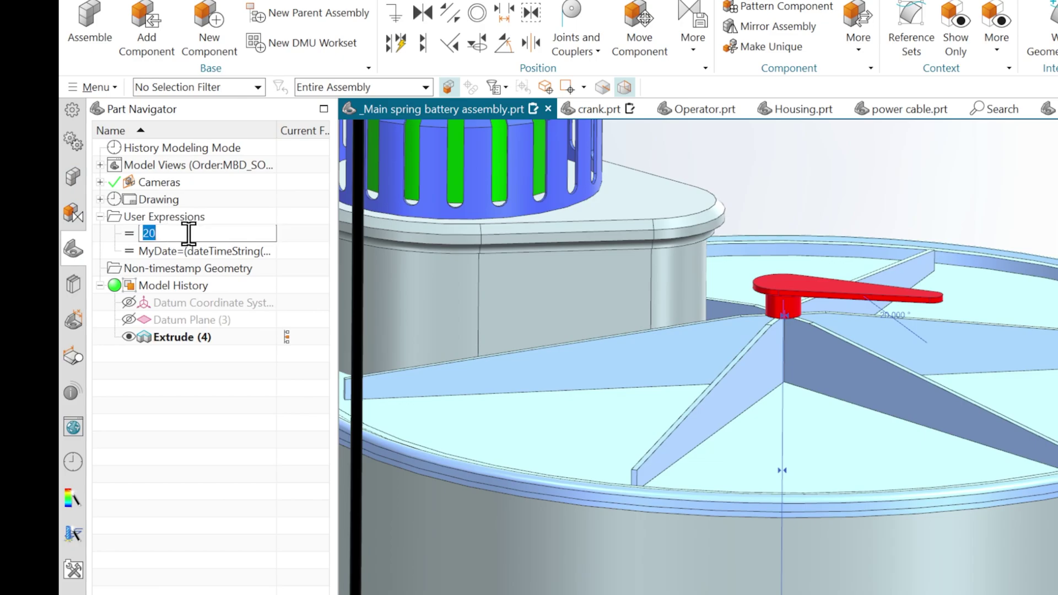
pyautogui.write('15')
pyautogui.press('Return')
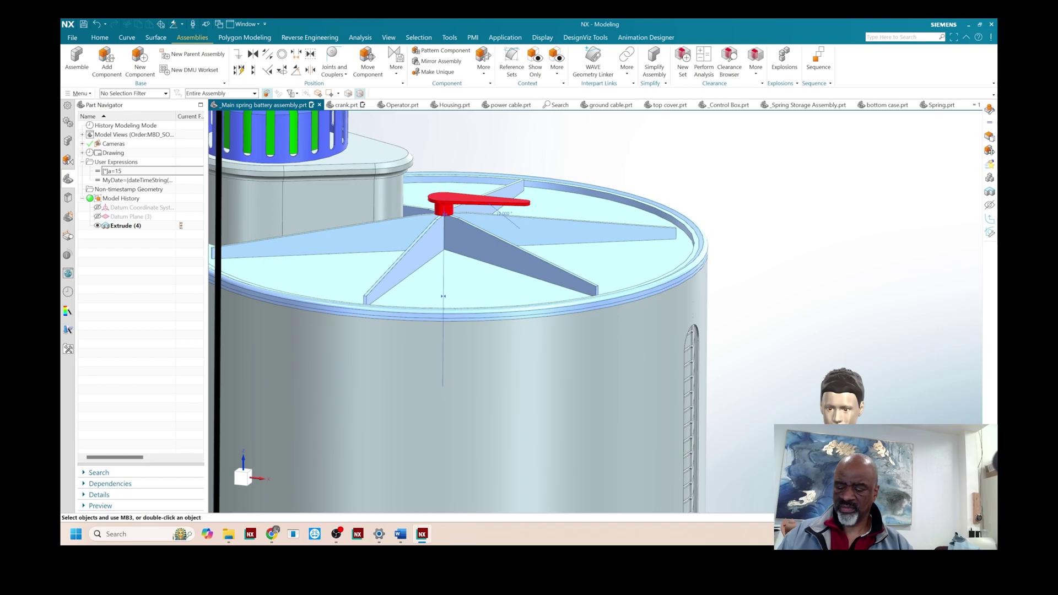
pyautogui.doubleClick(129, 171)
pyautogui.write('5')
pyautogui.press('Return')
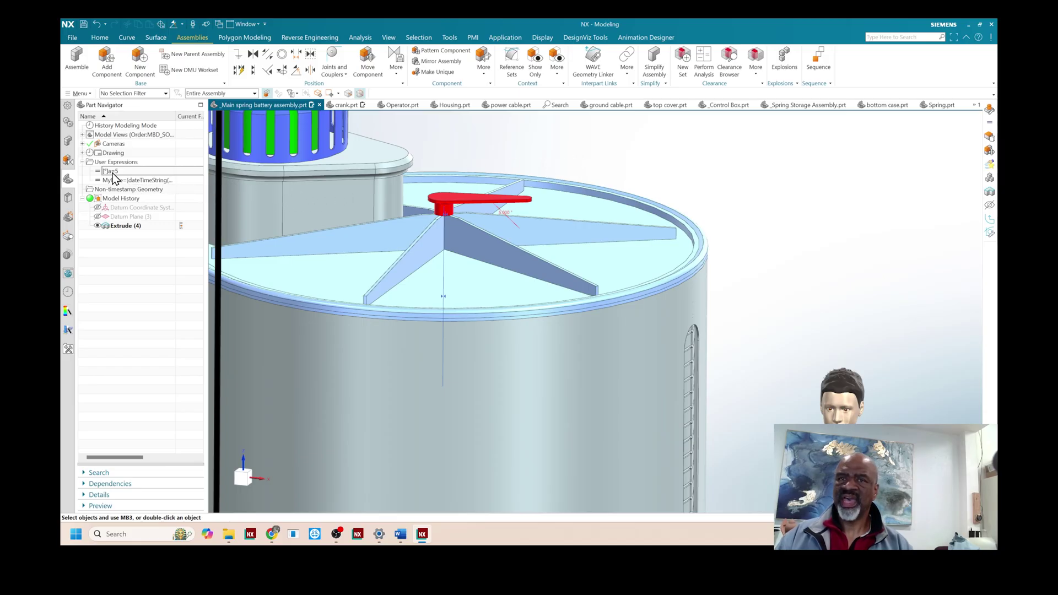
pyautogui.doubleClick(119, 171)
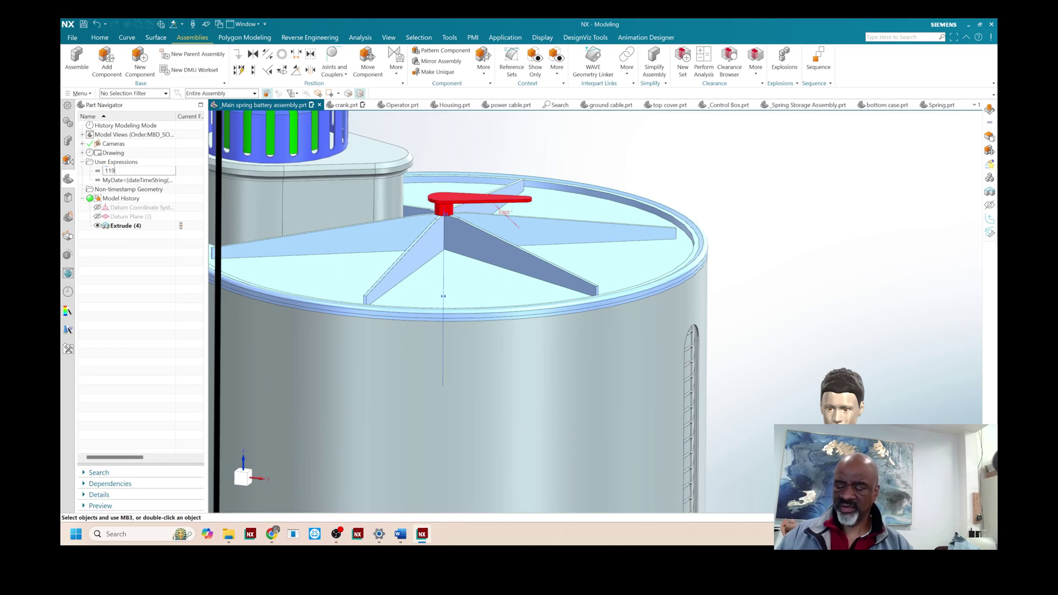
pyautogui.write('119')
pyautogui.press('Return')
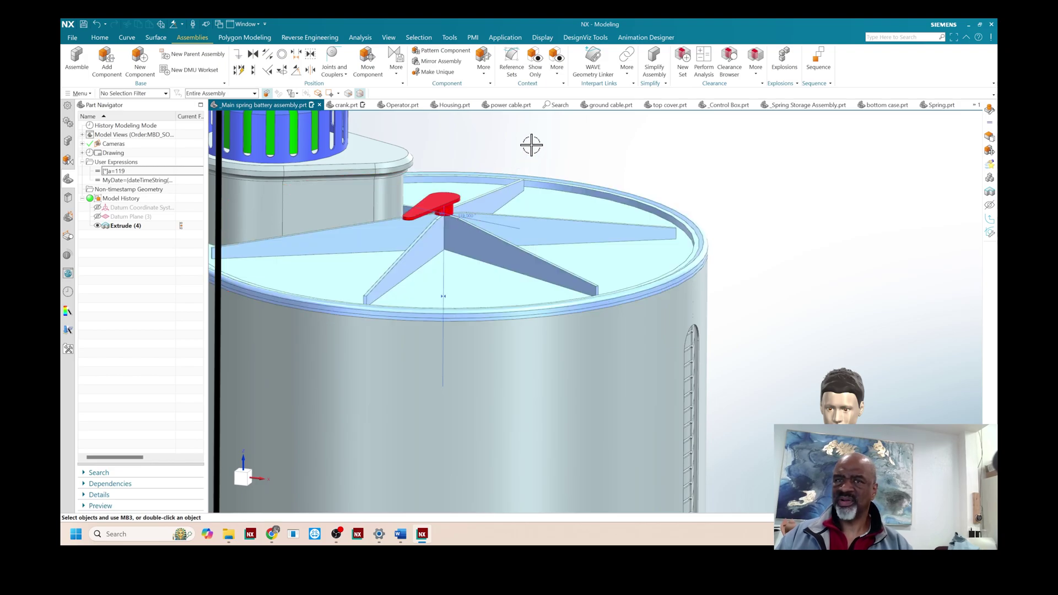
# Step: Change expression a to 130, beyond the 120° limit, and view the whole tank
pyautogui.doubleClick(131, 170)
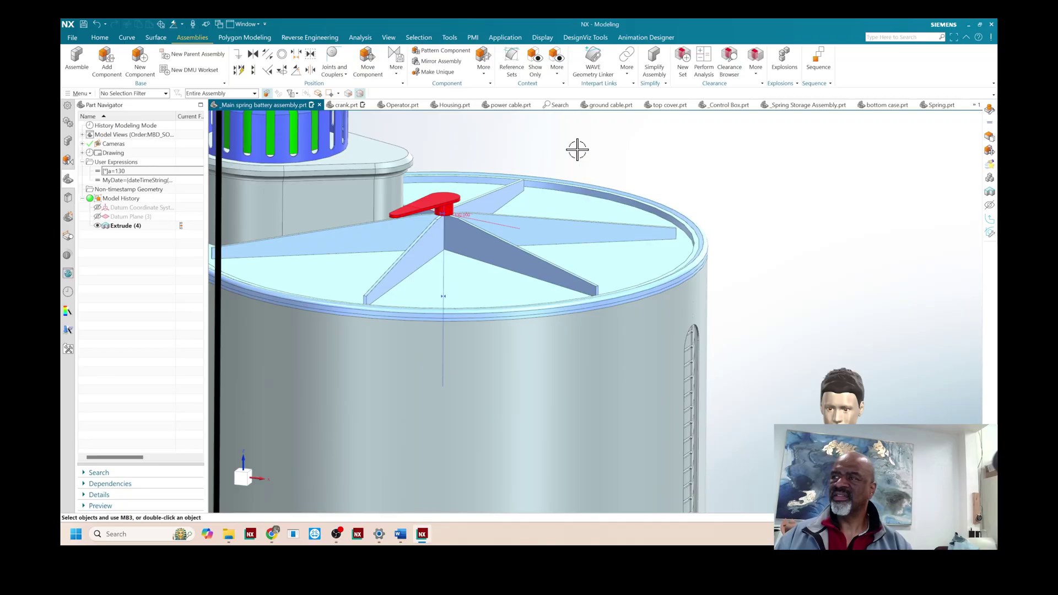
pyautogui.scroll(-5, 578, 151)
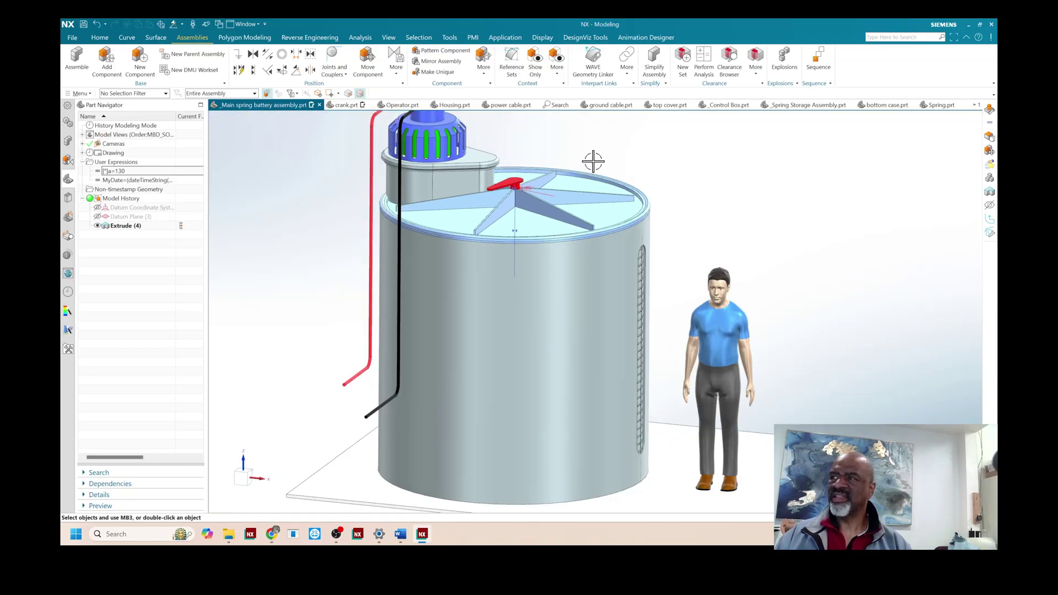
pyautogui.moveTo(621, 151); pyautogui.dragTo(537, 196, button='middle')
pyautogui.scroll(-3, 583, 163)
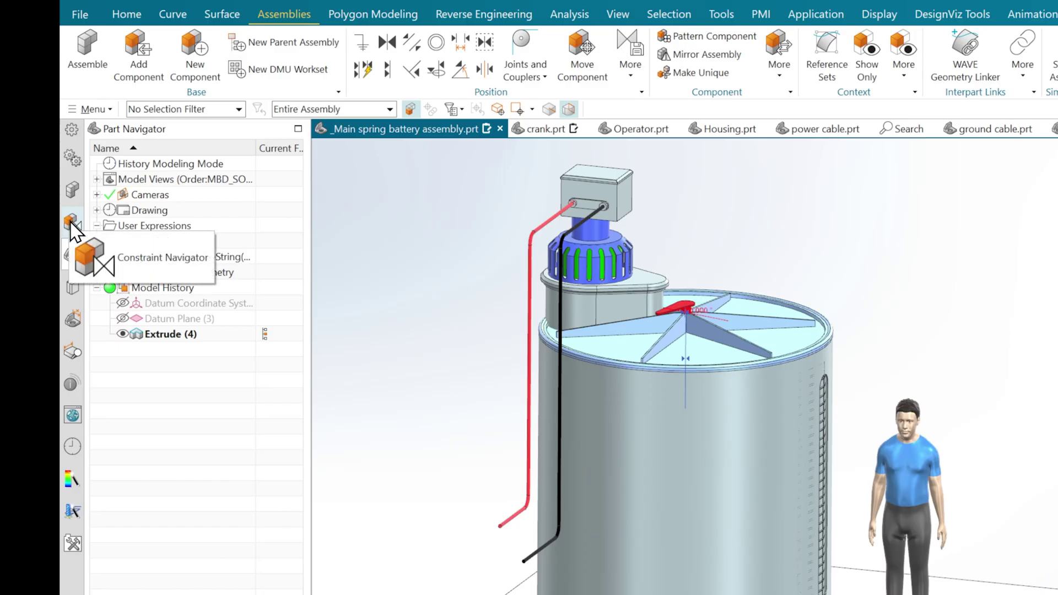
pyautogui.click(71, 223)
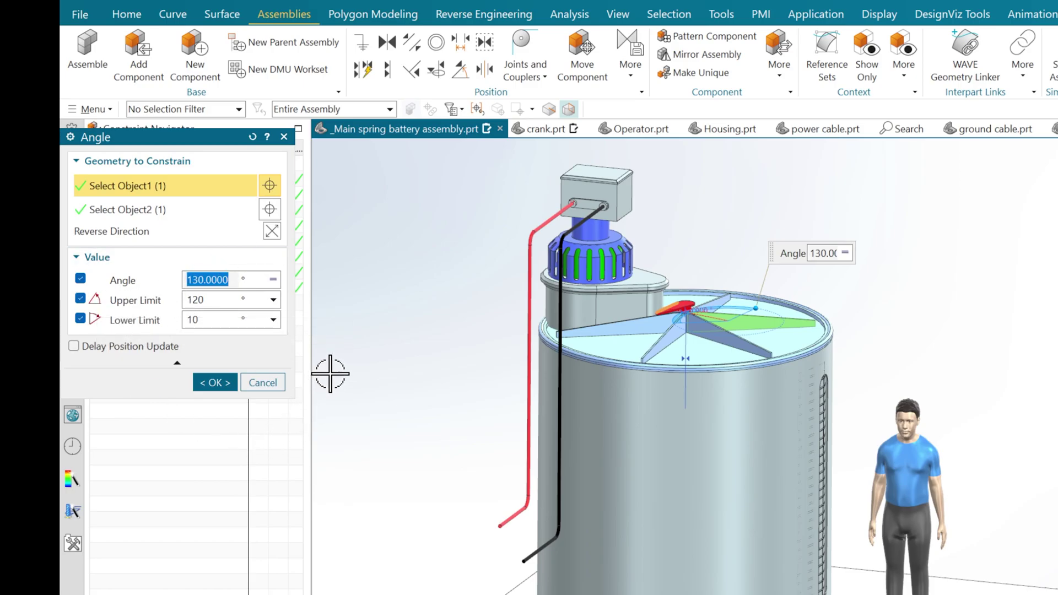
pyautogui.click(210, 385)
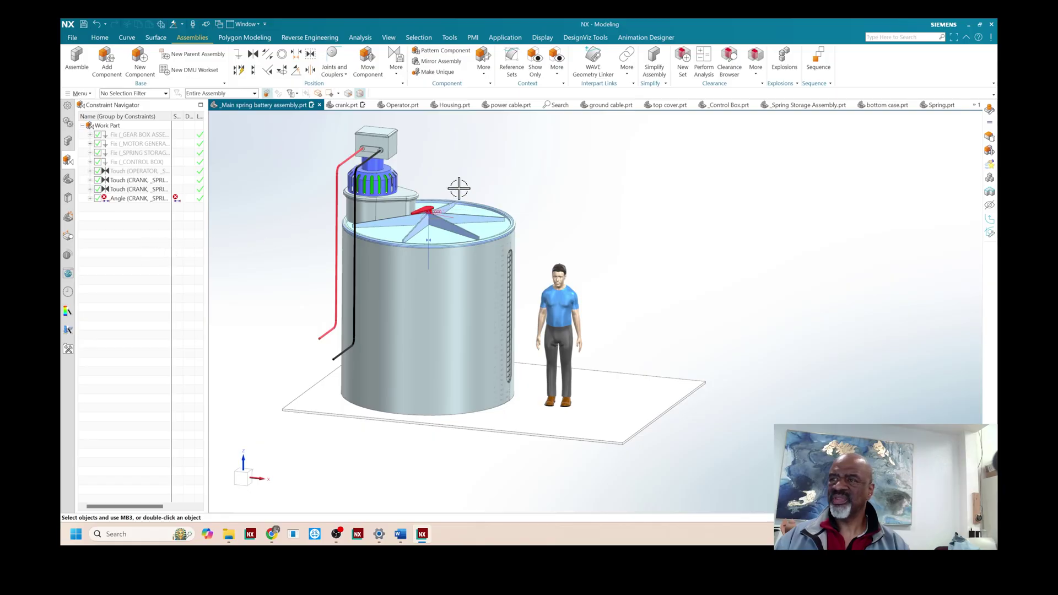
pyautogui.scroll(3, 456, 186)
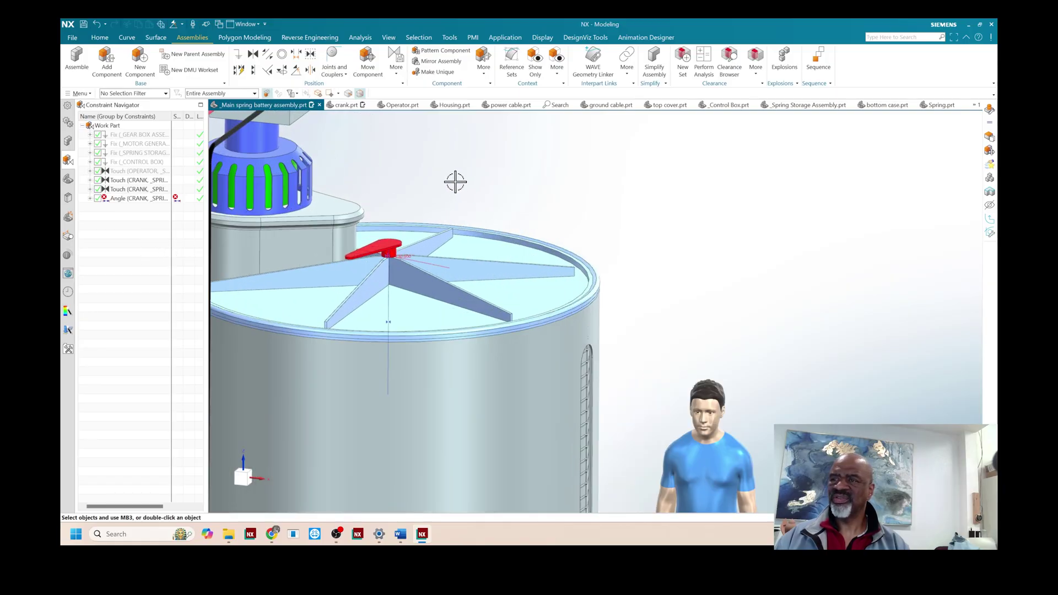
# Step: Change expression a from 130 to 110 in the Part Navigator's user expressions
pyautogui.click(67, 142)
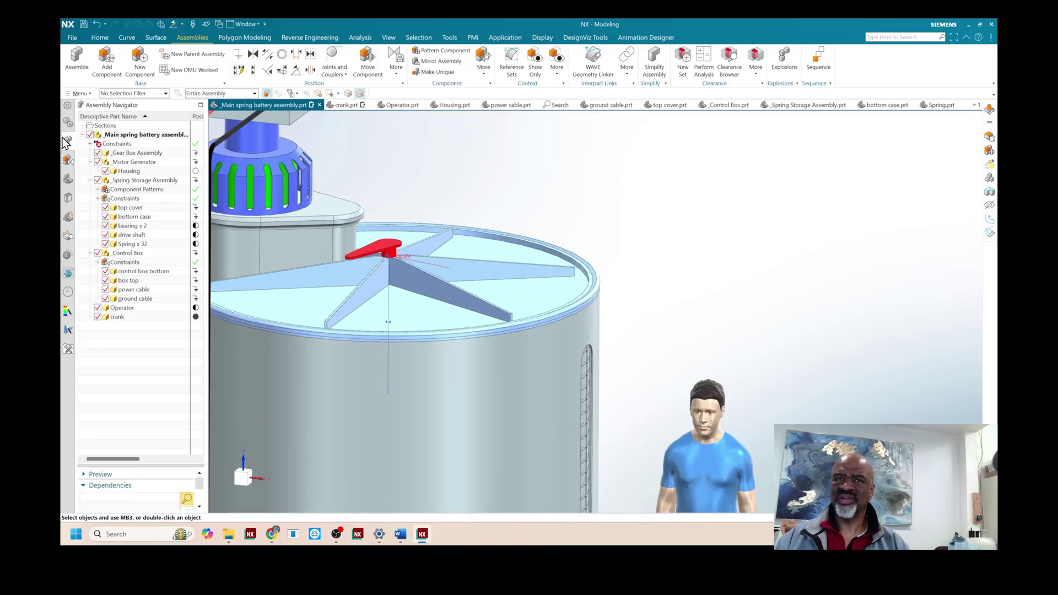
pyautogui.click(69, 182)
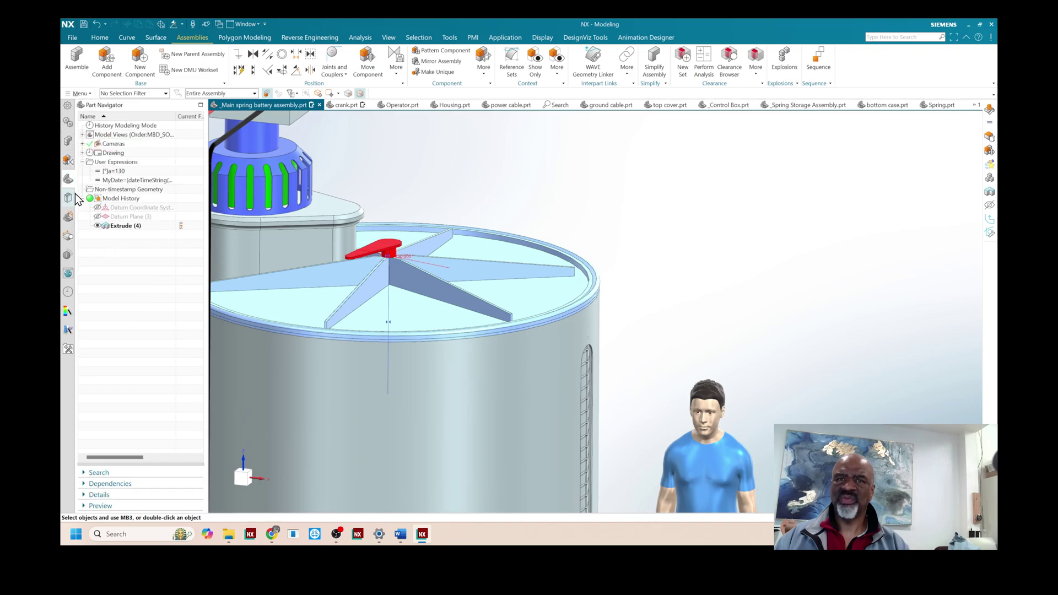
pyautogui.doubleClick(119, 171)
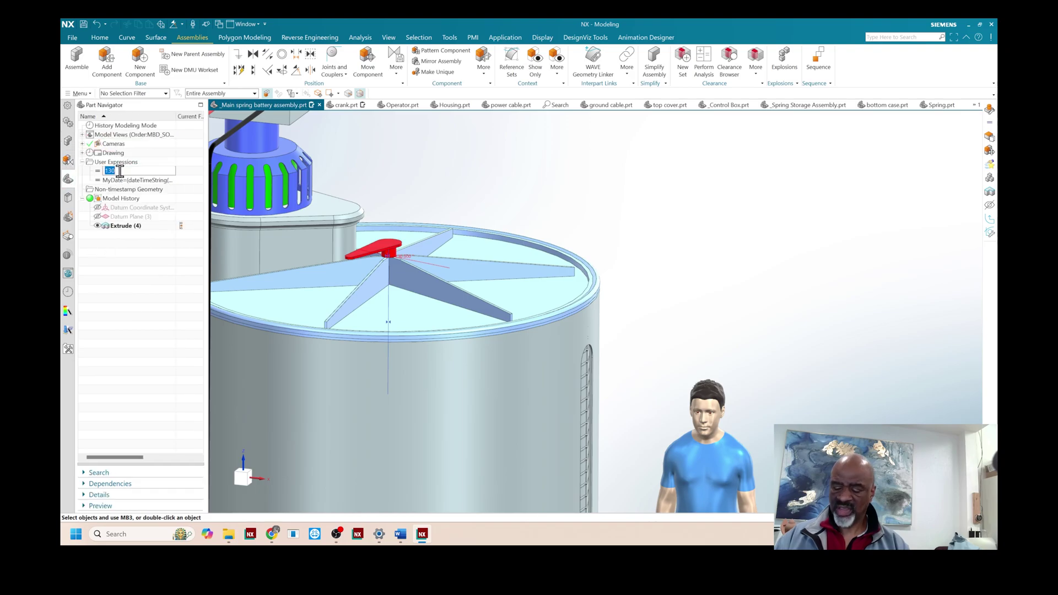
pyautogui.press('Return')
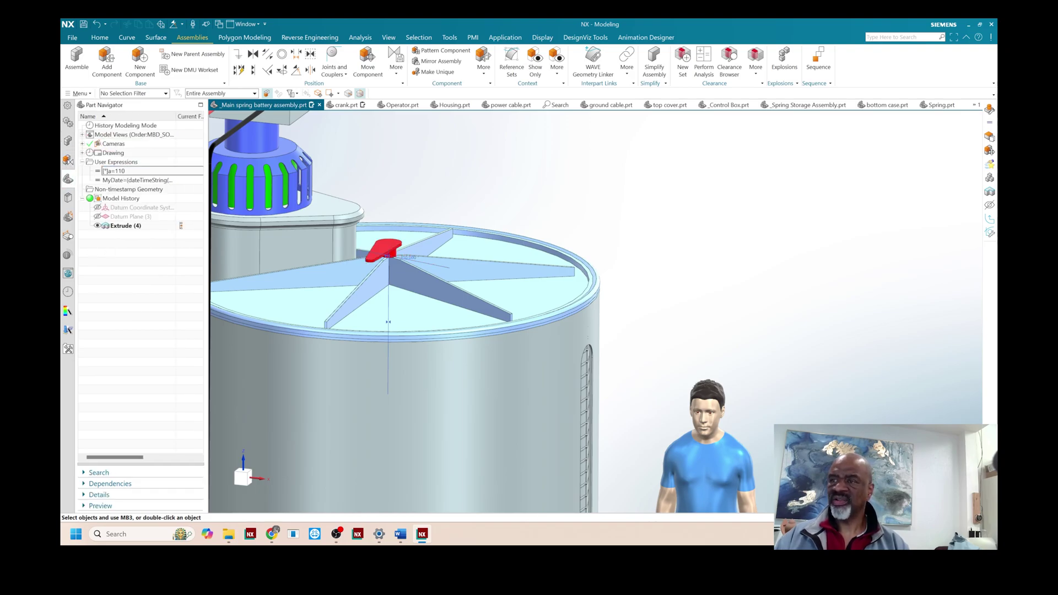
pyautogui.scroll(4, 502, 194)
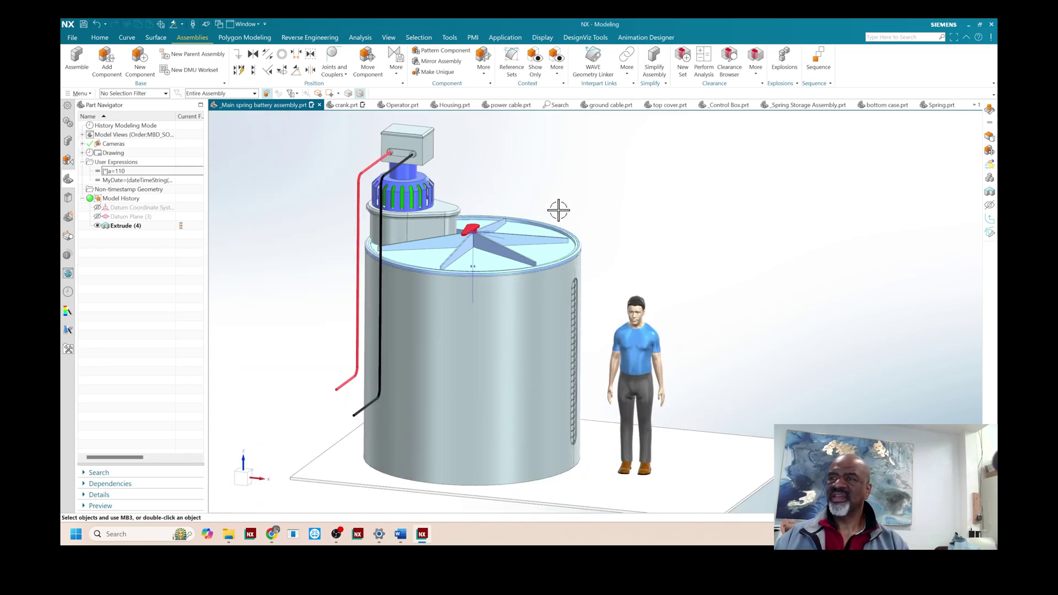
pyautogui.scroll(-3, 558, 204)
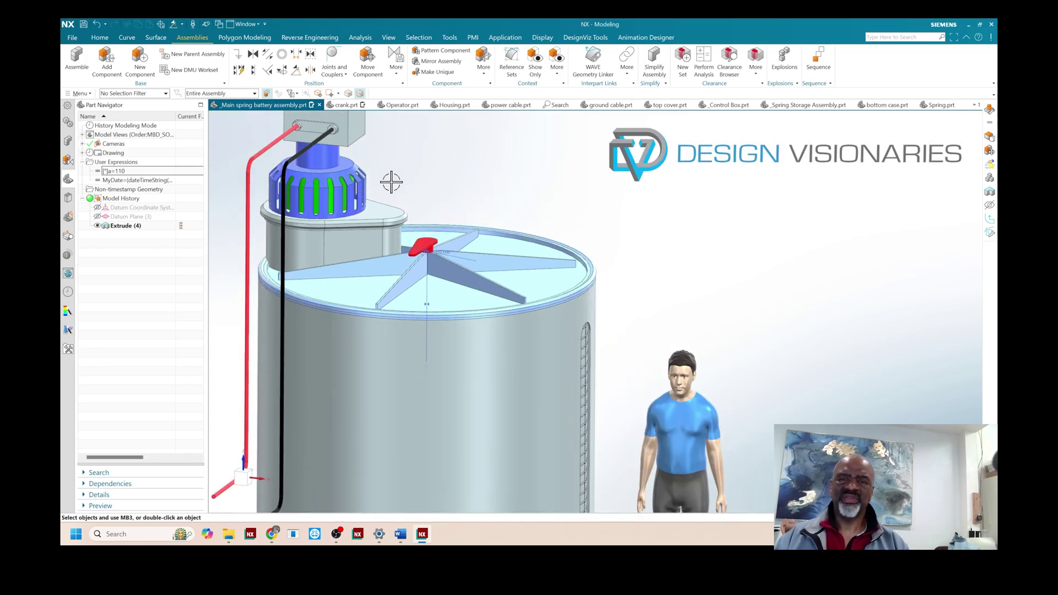
pyautogui.keyDown('shift'); pyautogui.moveTo(420, 199); pyautogui.dragTo(412, 189, button='middle'); pyautogui.keyUp('shift')
pyautogui.scroll(2, 413, 191)
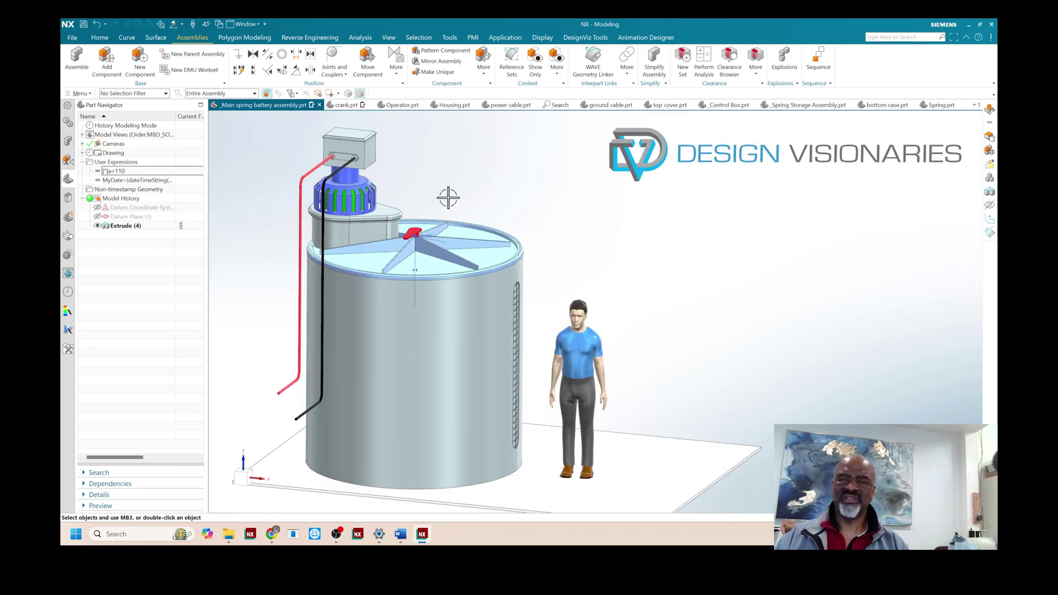